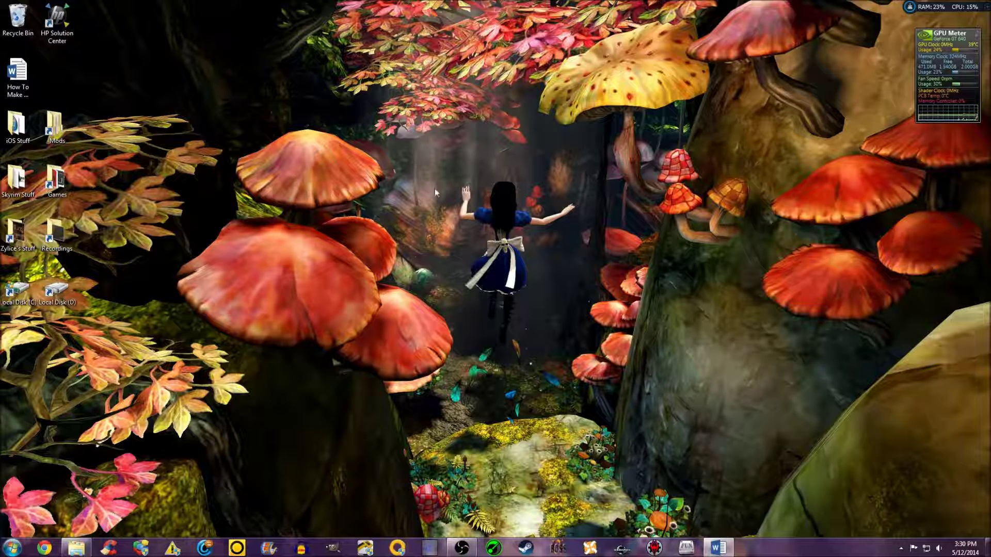
Step: Bring up the Recycle Bin's context menu on the desktop
right_click(17, 13)
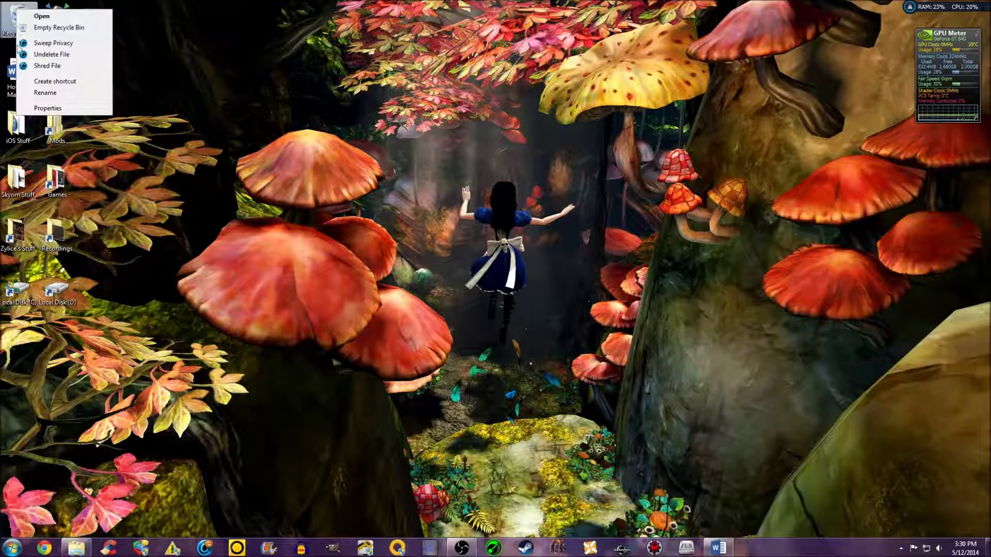
Step: Cap the Recycle Bin on Local Disk (C:) at a custom maximum size of 100 MB
left_click(37, 111)
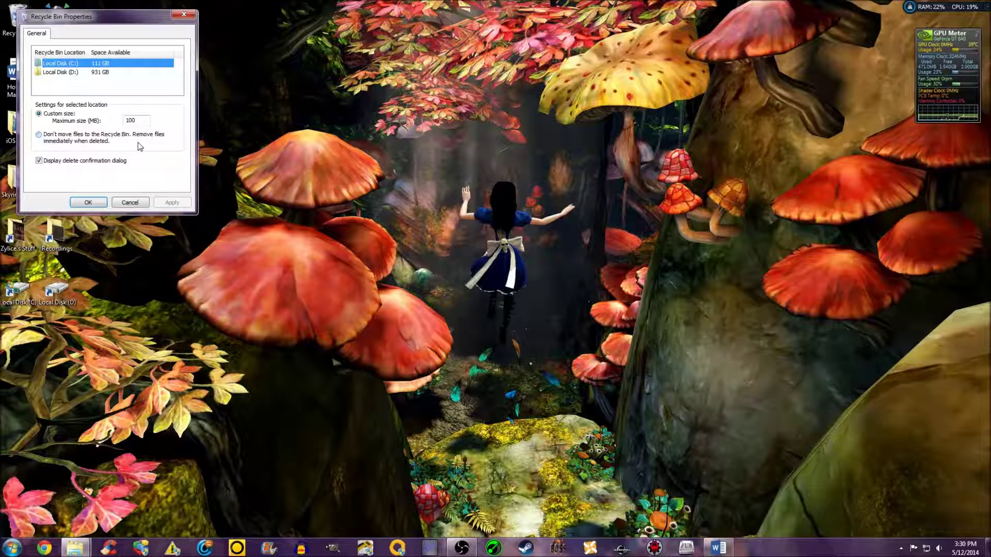
left_click(88, 202)
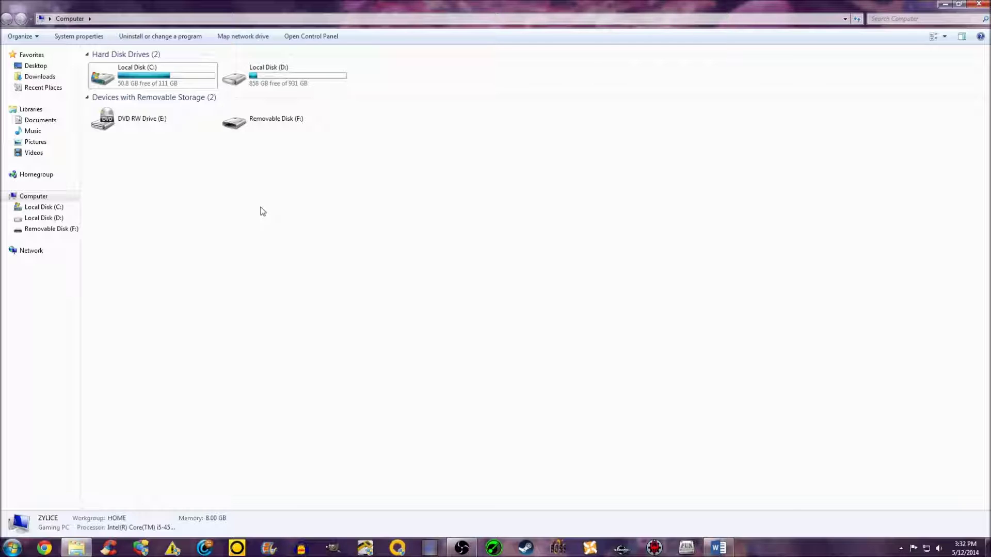
Step: Browse D:\Downloads & Software, return to the drive list, and check Local Disk (C:)'s free space
double_click(295, 82)
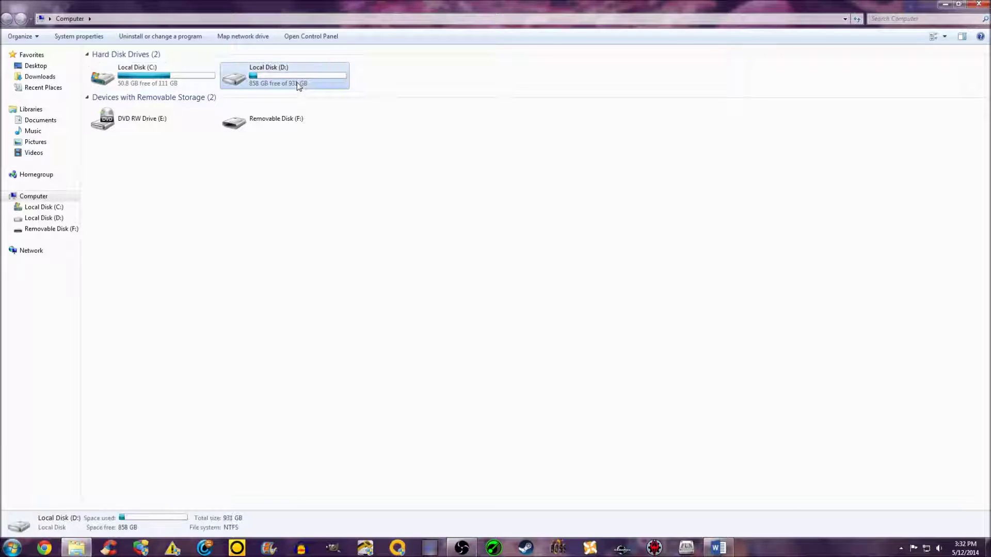
double_click(171, 91)
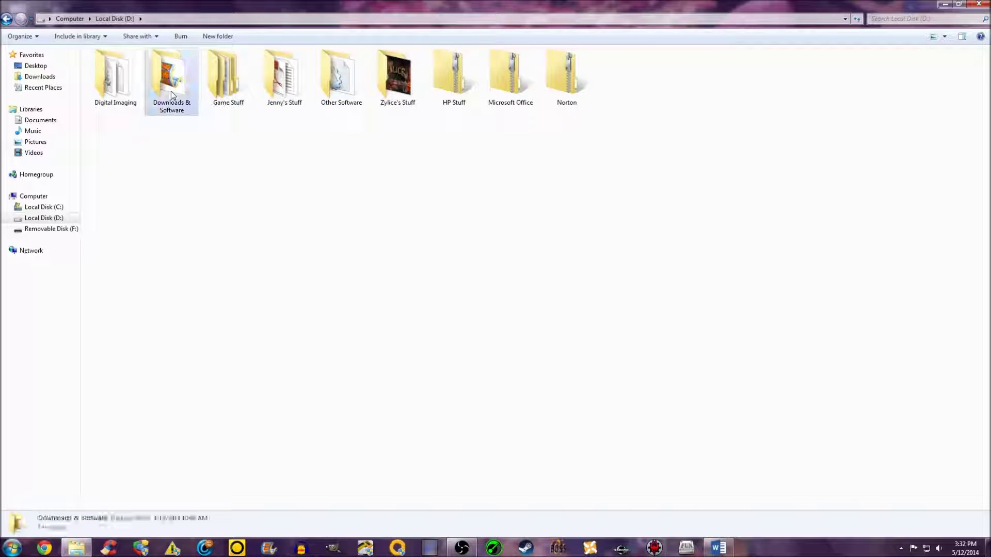
left_click(6, 18)
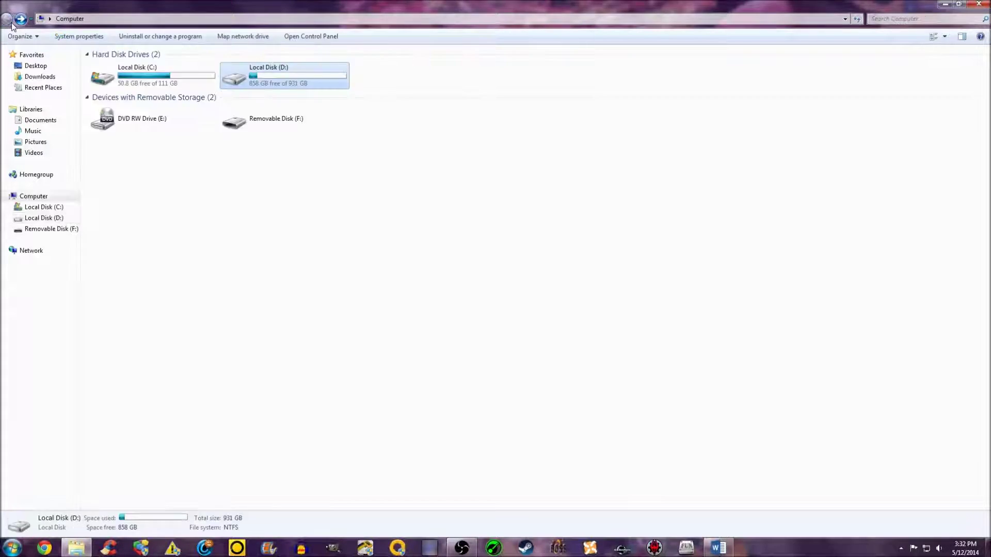
left_click(7, 18)
left_click(145, 85)
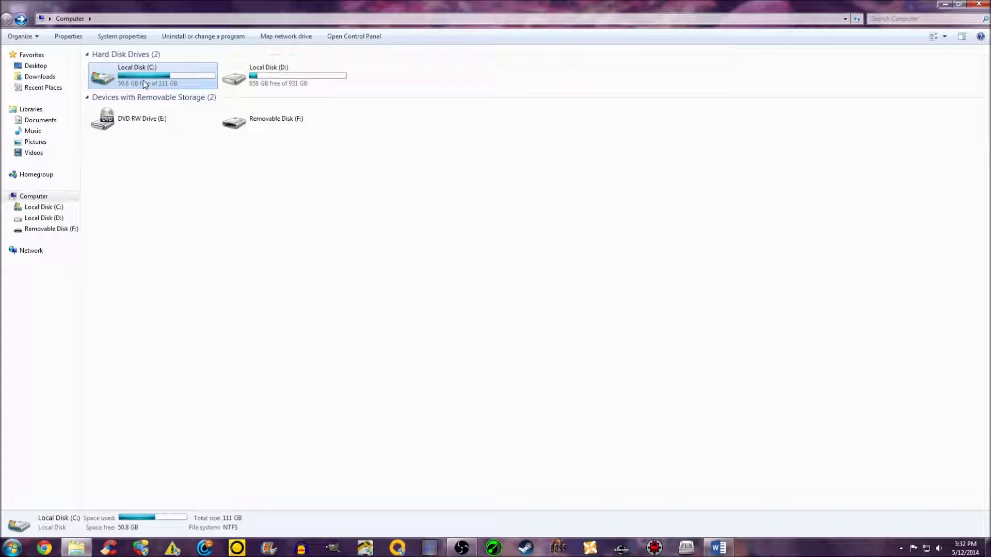
left_click(192, 202)
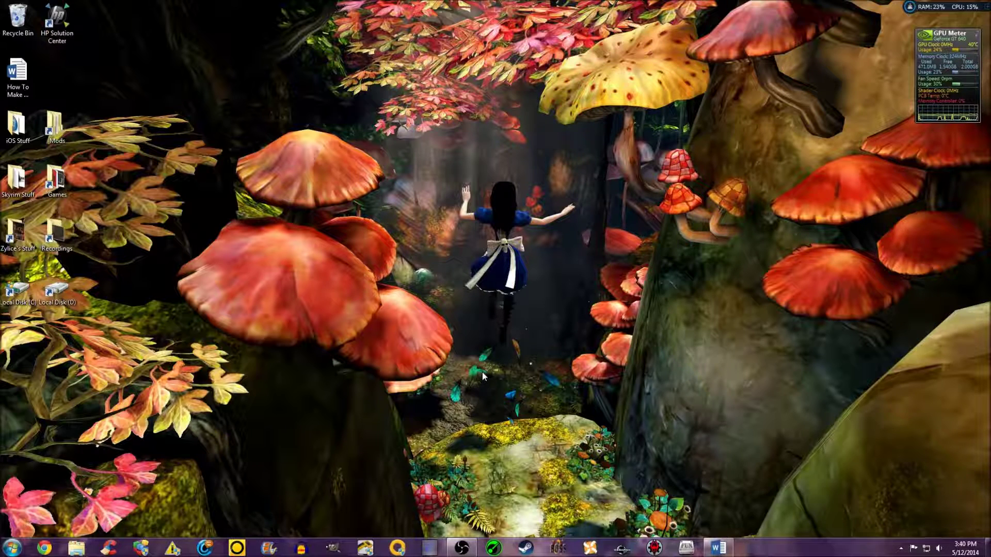
Step: Run 'powercfg.exe /hibernate off' in a normal Command Prompt, which is refused for lack of permission
left_click(11, 548)
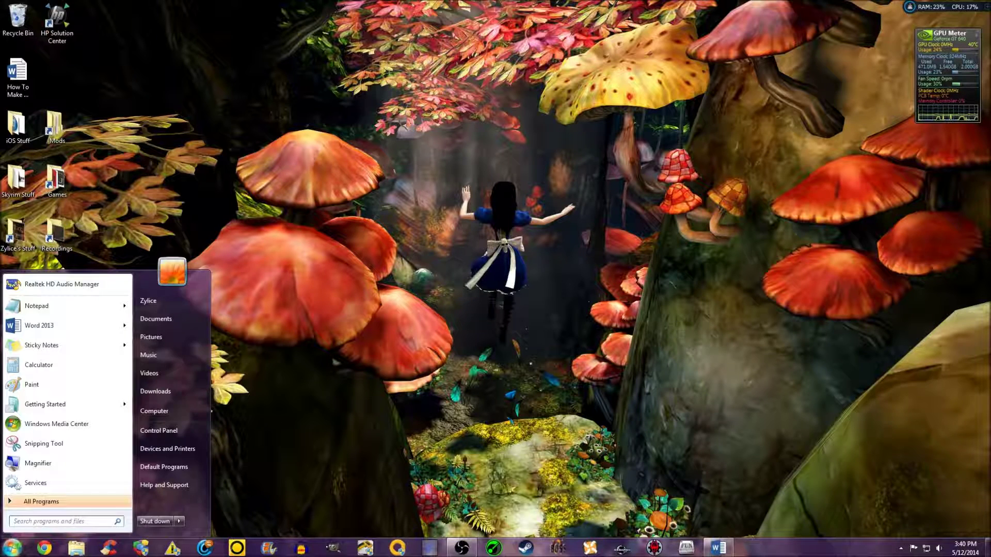
type("cmd")
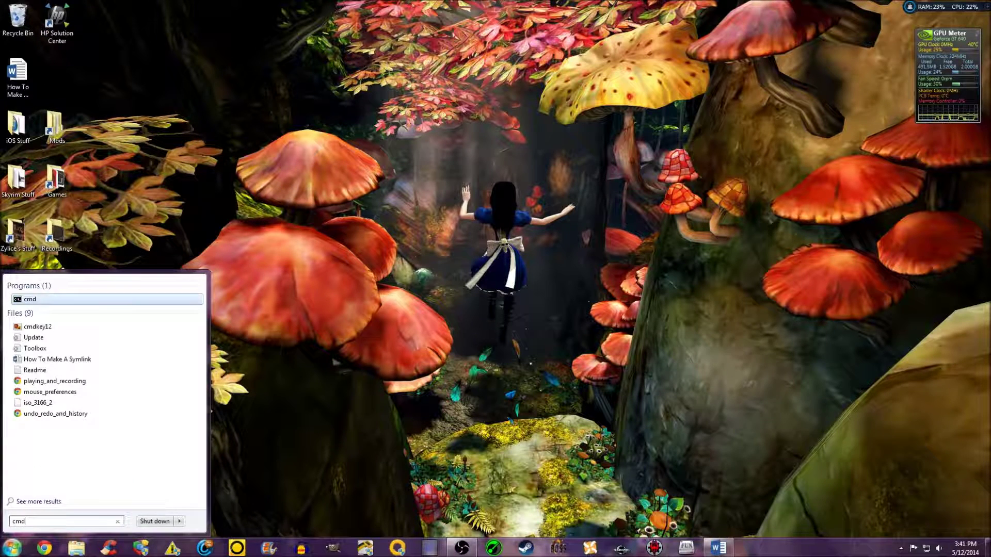
key("Return")
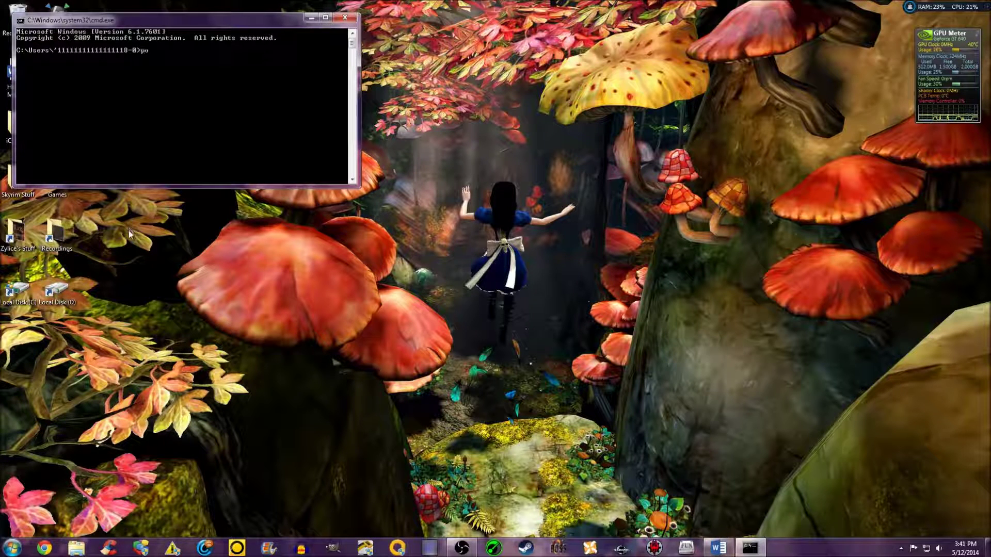
type("powercfg.exe /hibernate")
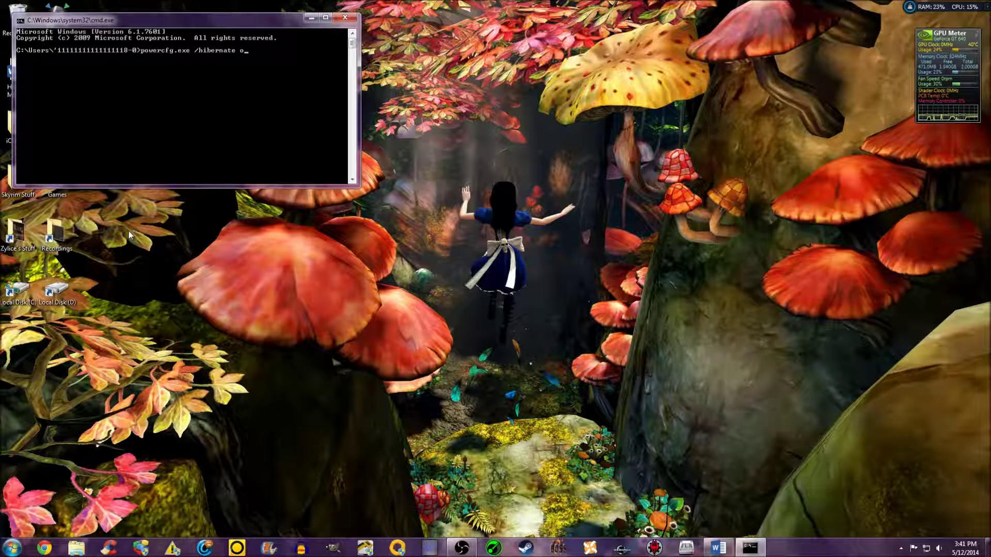
type(" off")
key("Return")
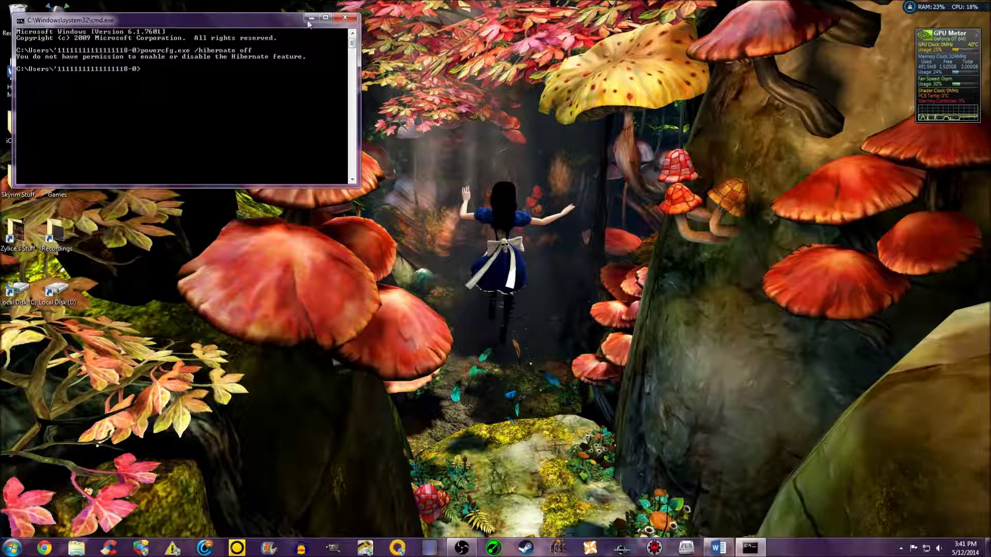
Step: Replace the unprivileged console with a Command Prompt running as administrator
left_click(346, 19)
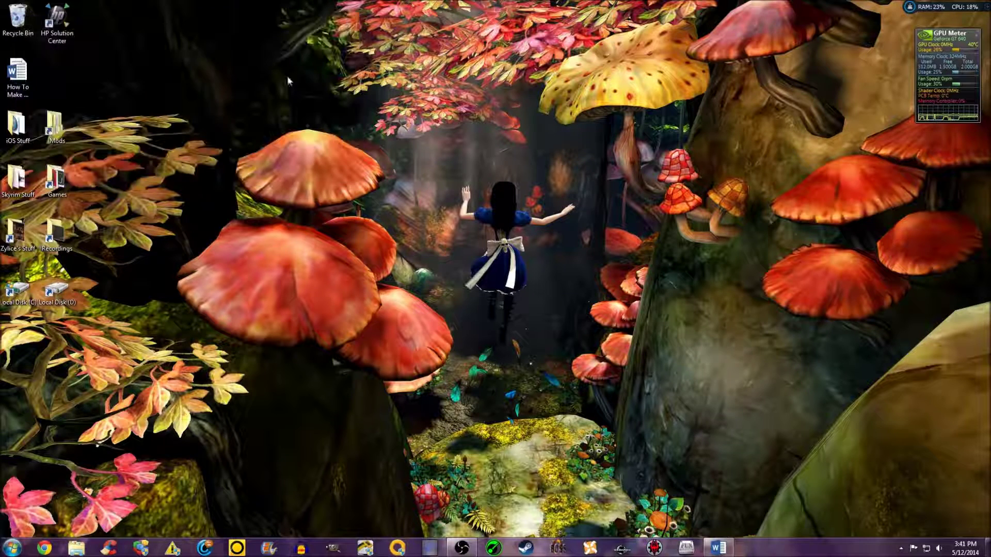
key("super")
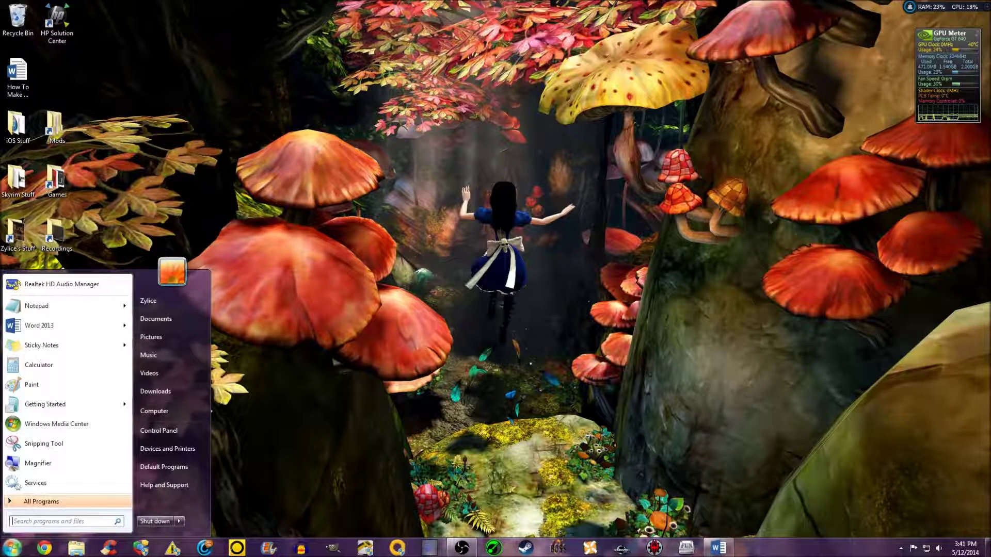
type("cmd")
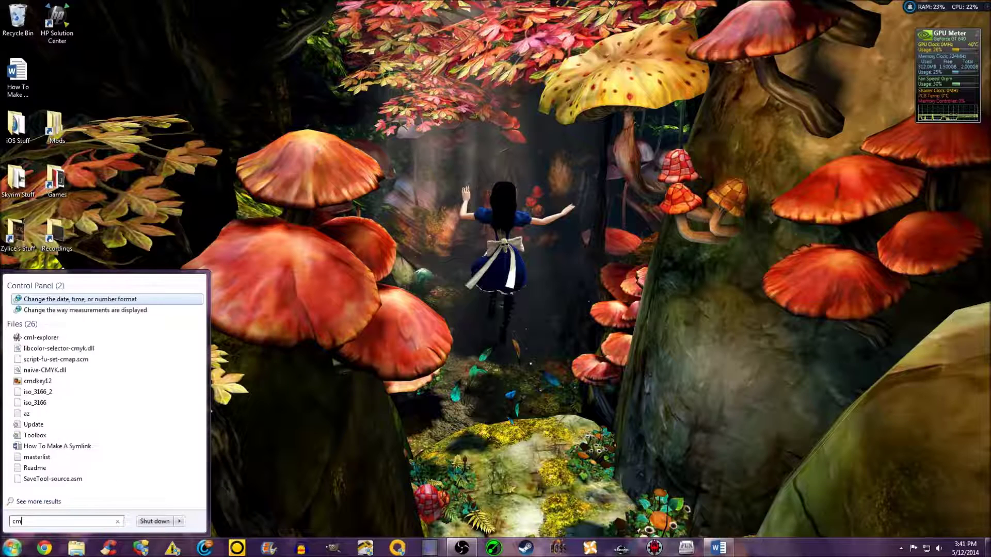
right_click(27, 304)
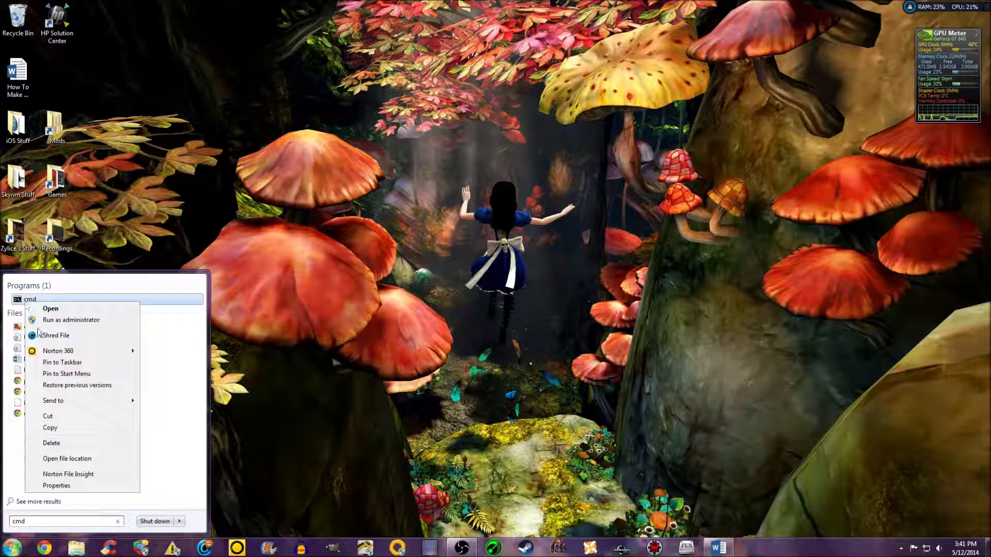
left_click(40, 322)
left_click(166, 394)
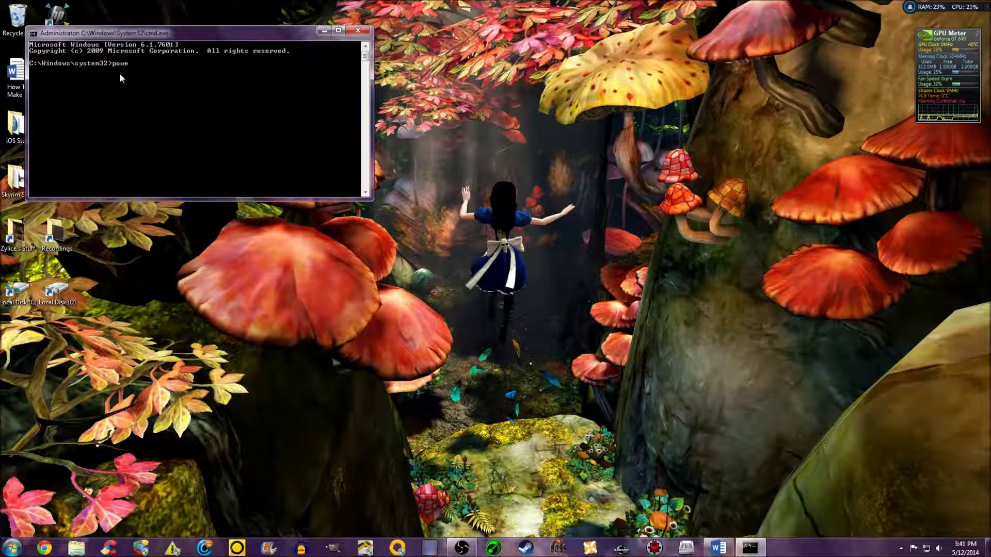
Step: Run 'powercfg.exe /hibernate off' as administrator, then close that console
type("powercfg.exe /hibernate")
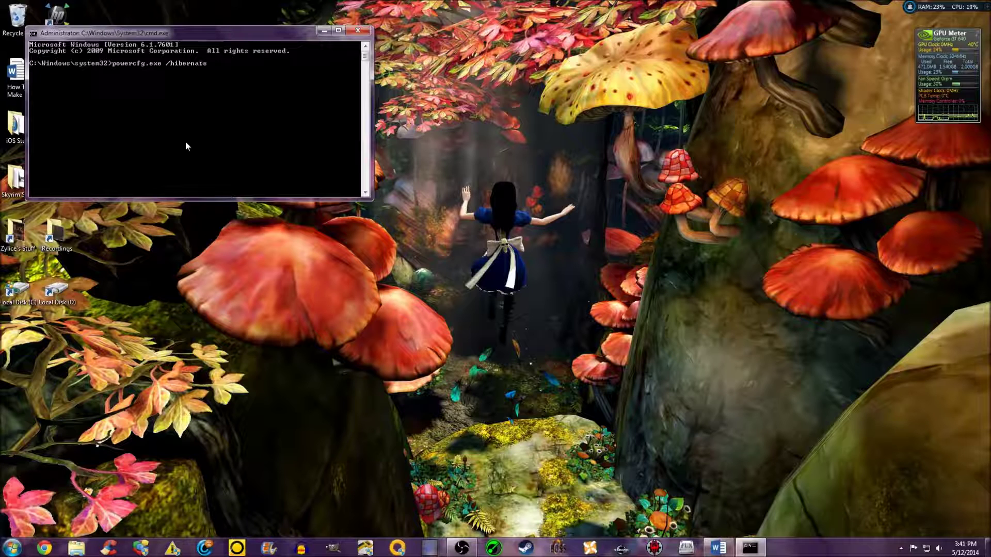
type(" off")
key("Return")
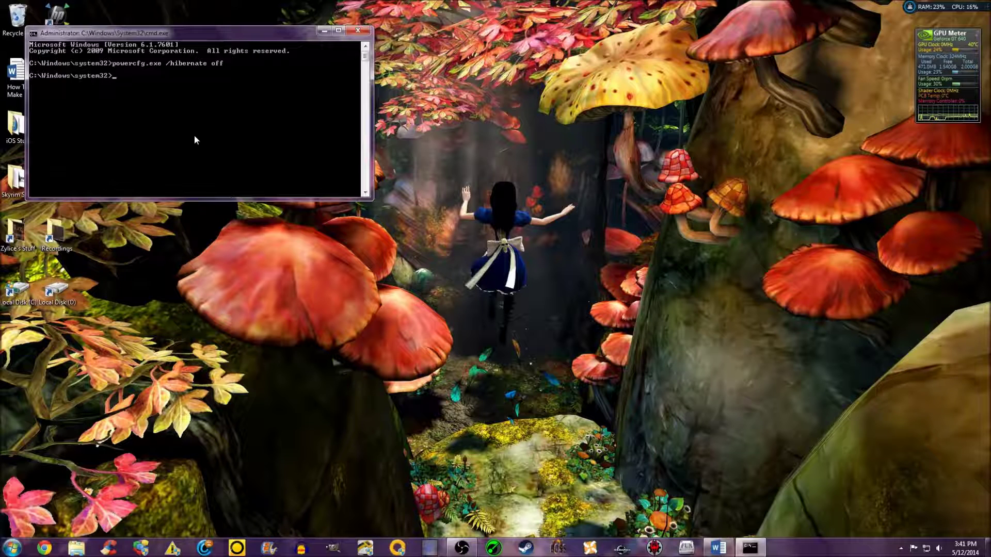
left_click(361, 32)
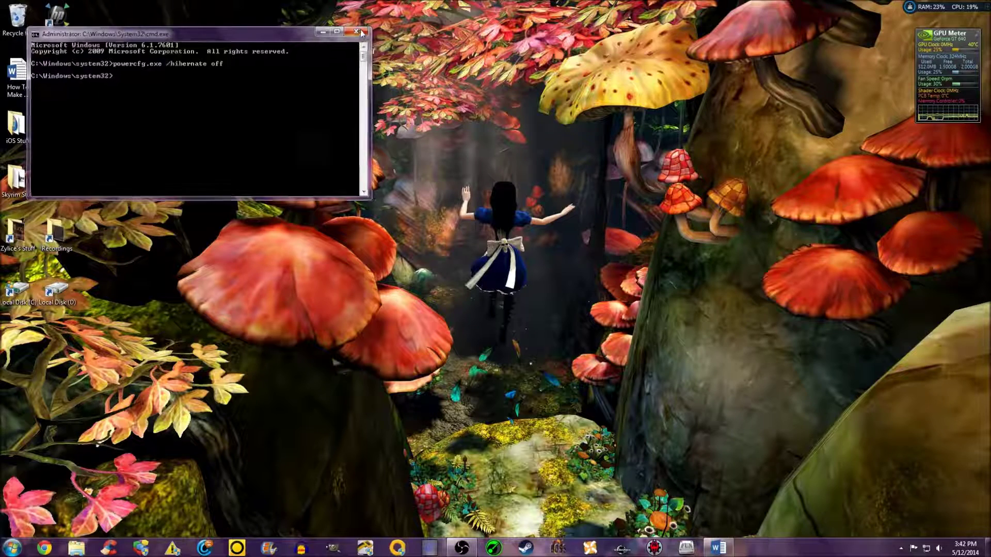
key("super")
Step: Launch a new Command Prompt from a Start search for cmd
type("cmd")
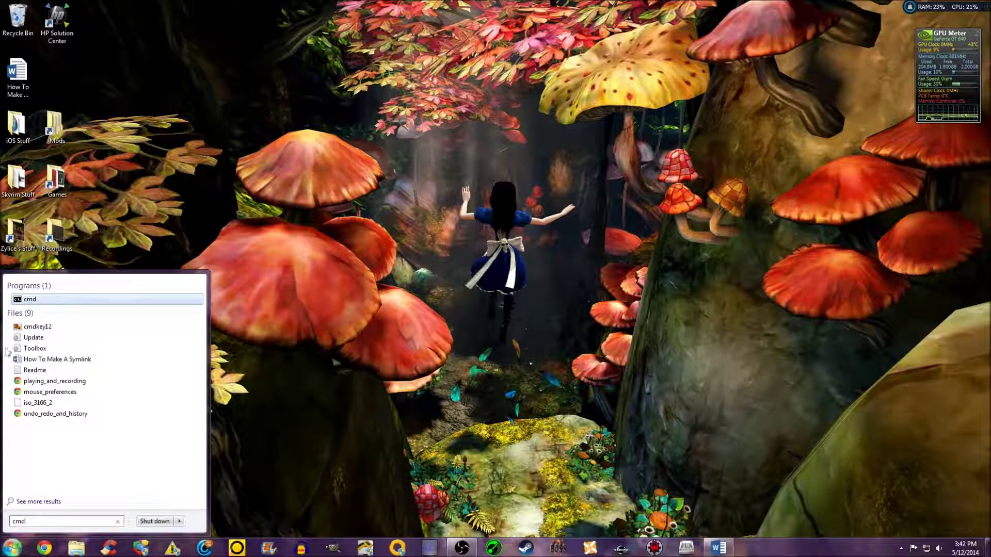
right_click(36, 300)
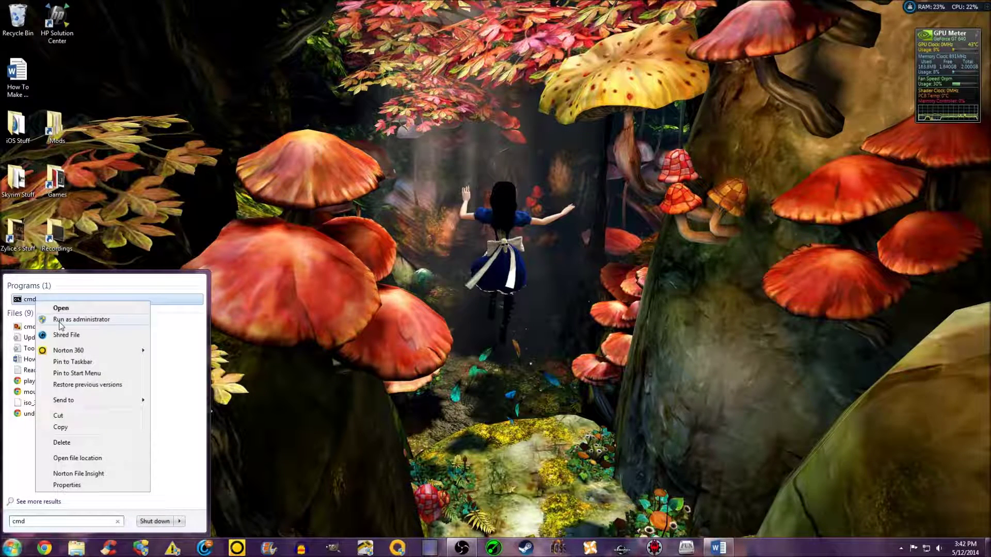
left_click(389, 300)
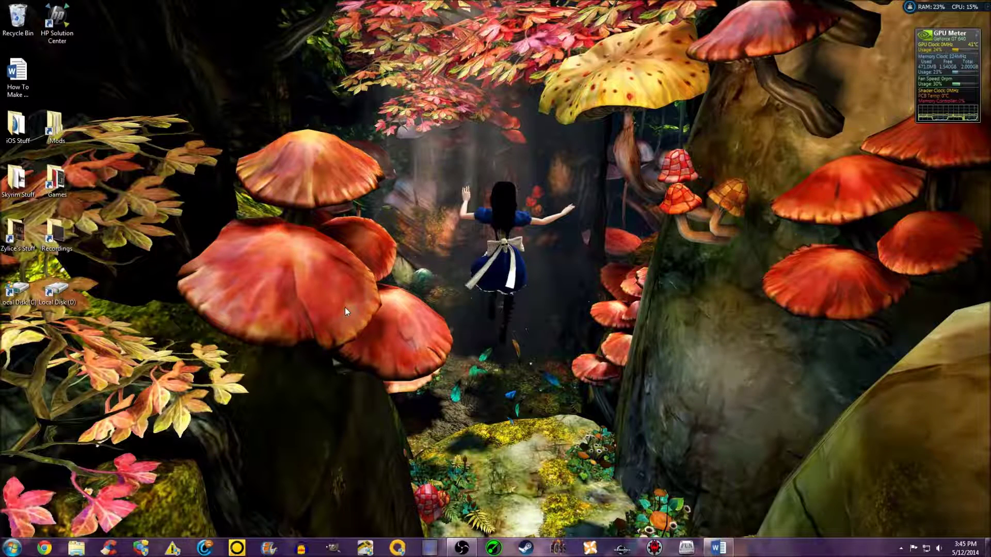
key("super")
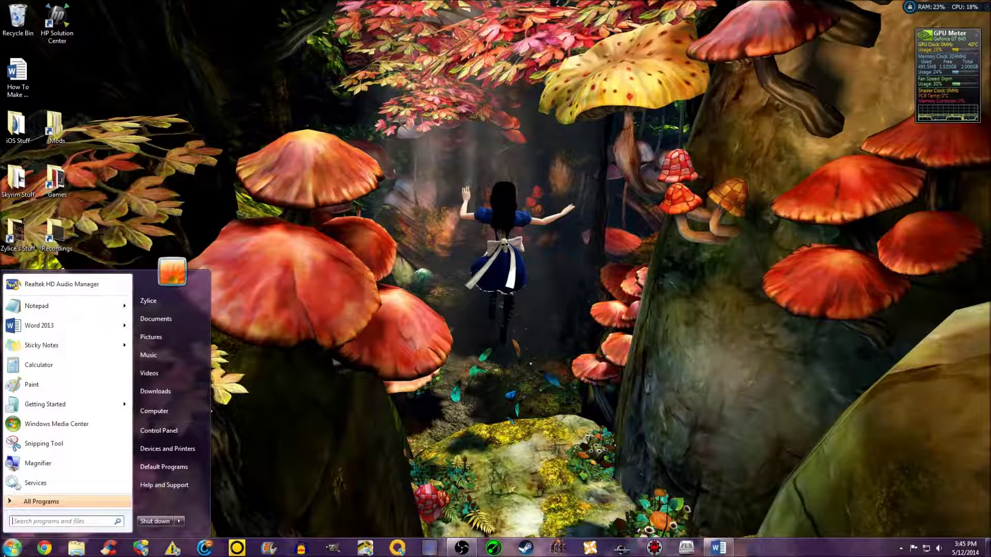
type("cmd")
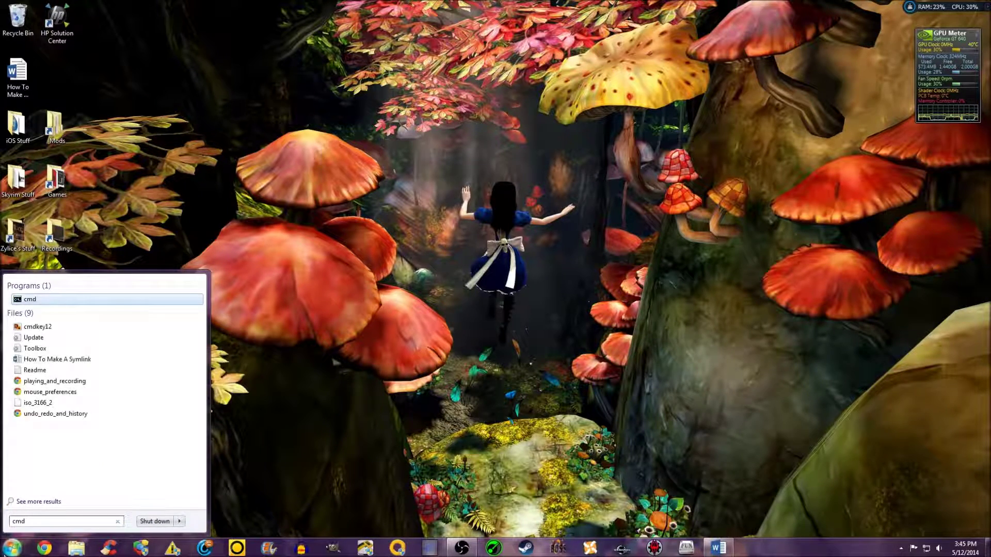
key("Return")
Step: Run mklink alone to display its usage help, then bring up the Word notes
type("mklink")
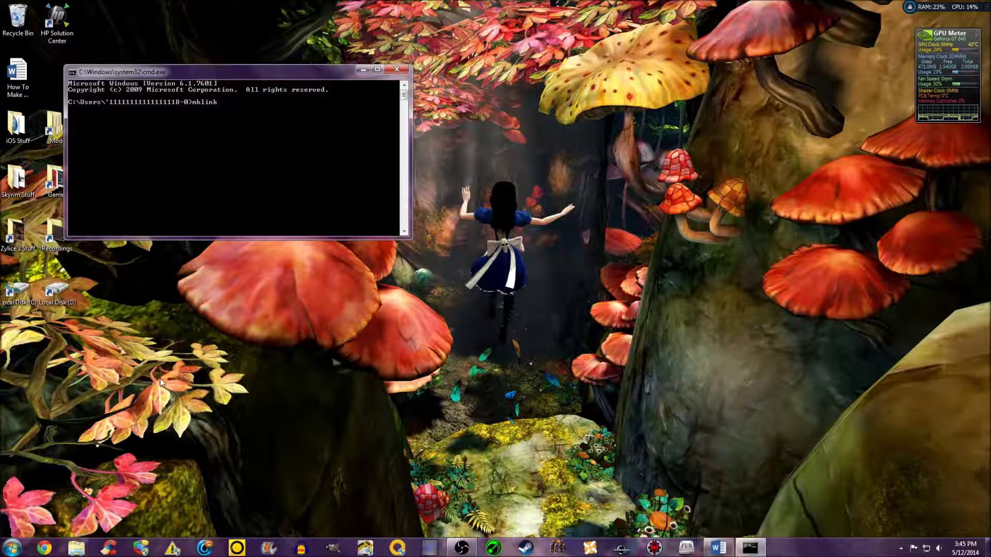
key("Return")
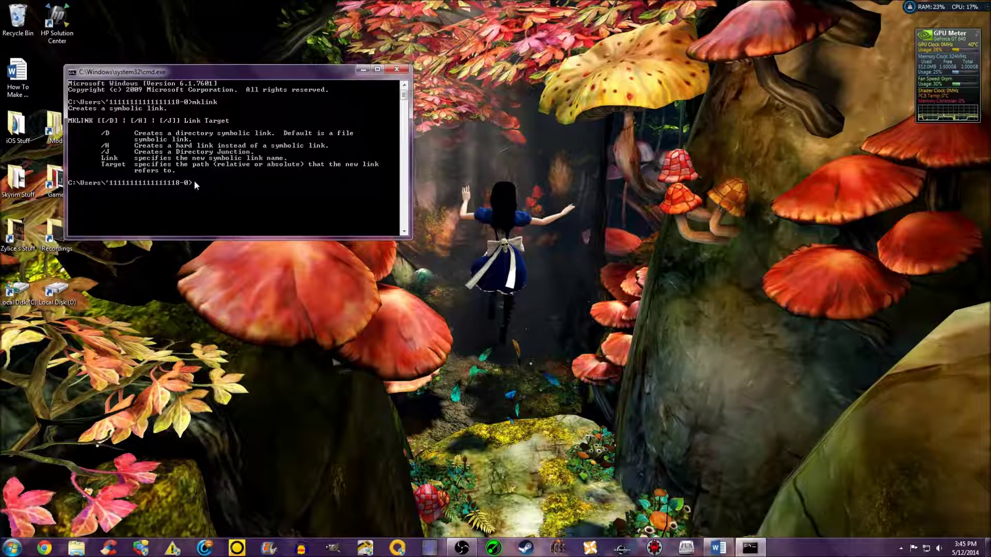
left_click(717, 548)
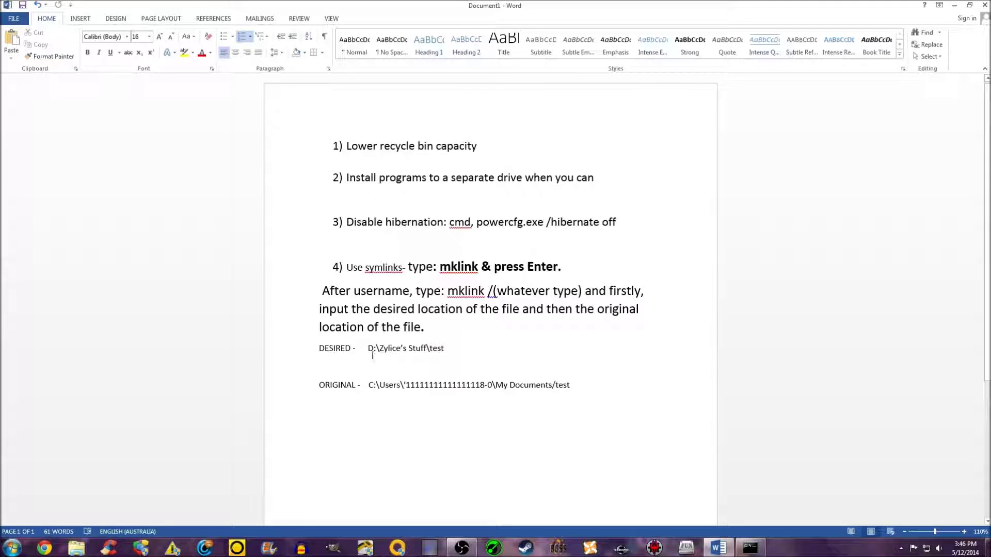
Step: Copy the DESIRED D: test path from the notes and paste it onto the mklink command line
left_click_drag(368, 350, 434, 350)
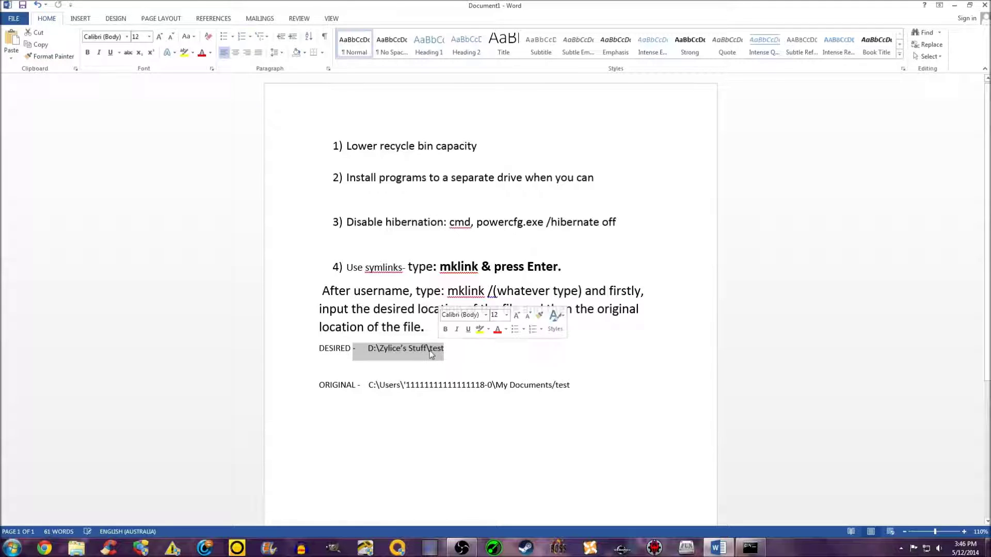
right_click(433, 351)
left_click(454, 370)
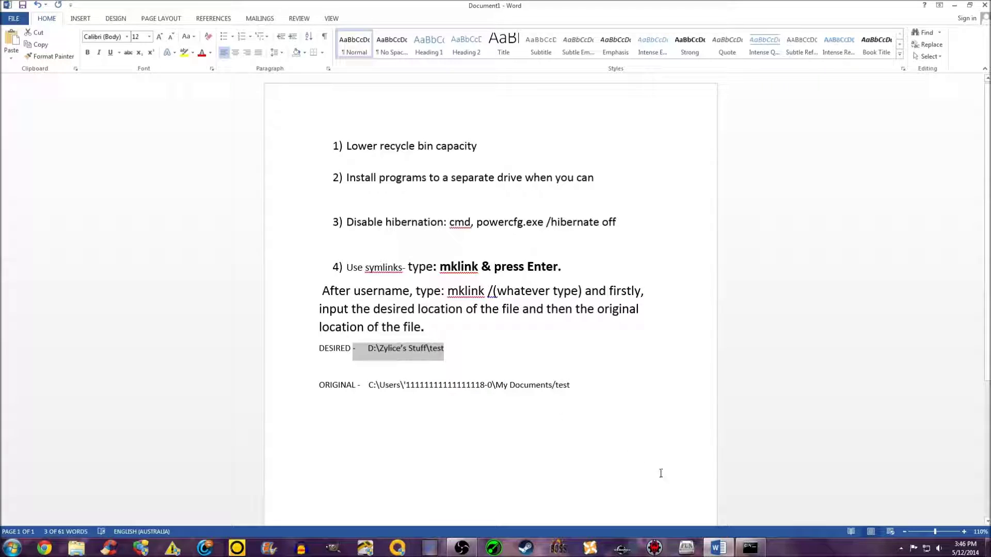
left_click(750, 548)
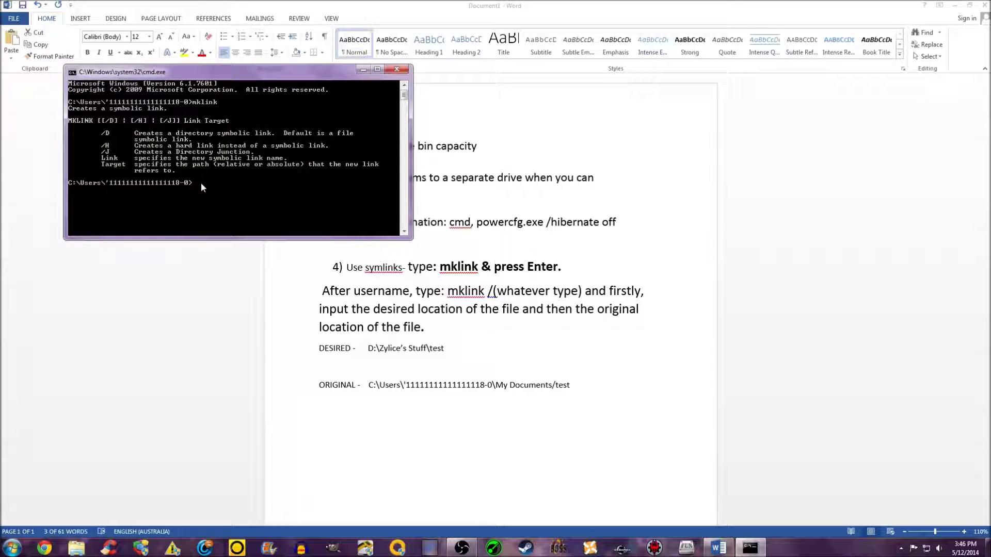
type("mklink")
right_click(230, 189)
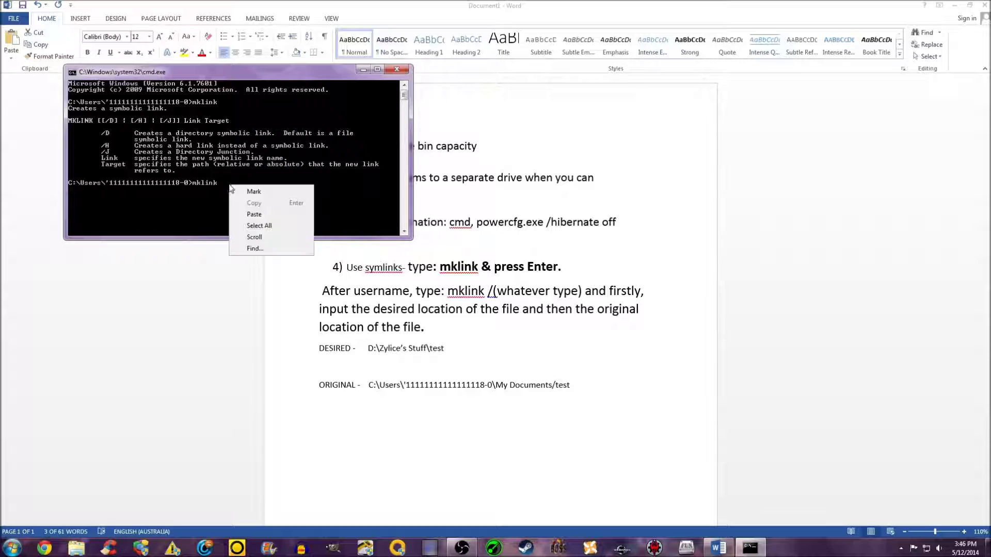
left_click(237, 217)
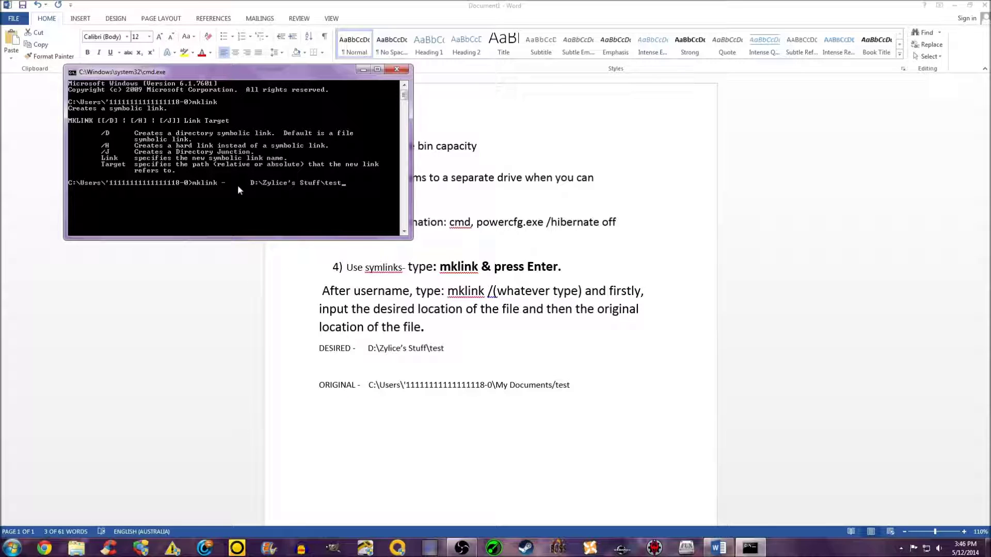
Step: Copy the ORIGINAL My Documents\test path and paste it after the DESIRED path
left_click(436, 354)
left_click_drag(437, 356, 356, 349)
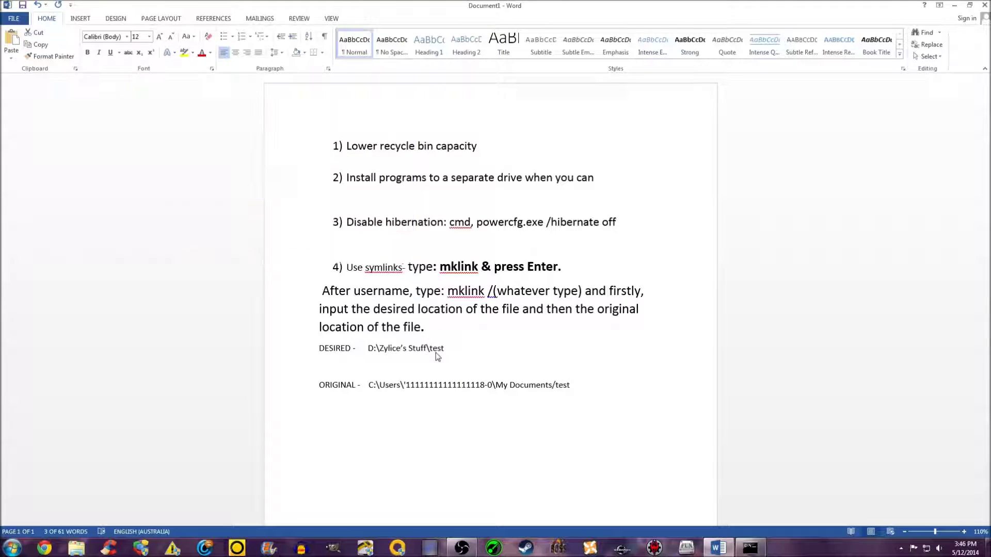
left_click_drag(576, 385, 368, 387)
right_click(374, 385)
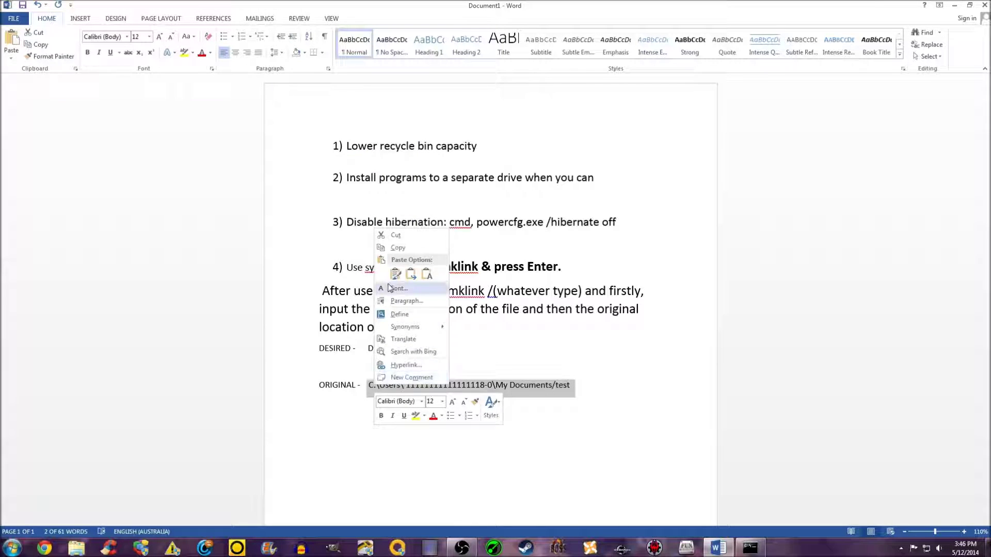
left_click(393, 248)
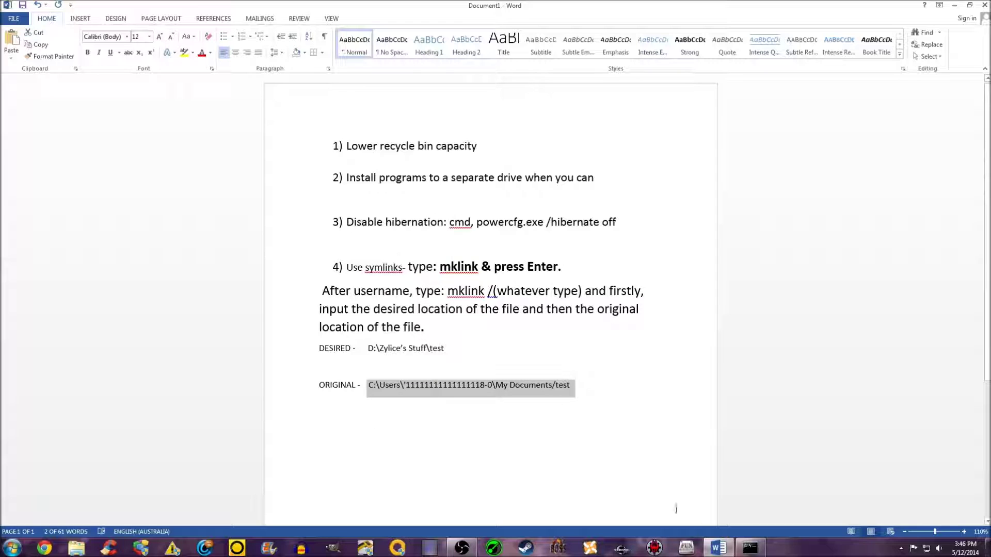
left_click(749, 542)
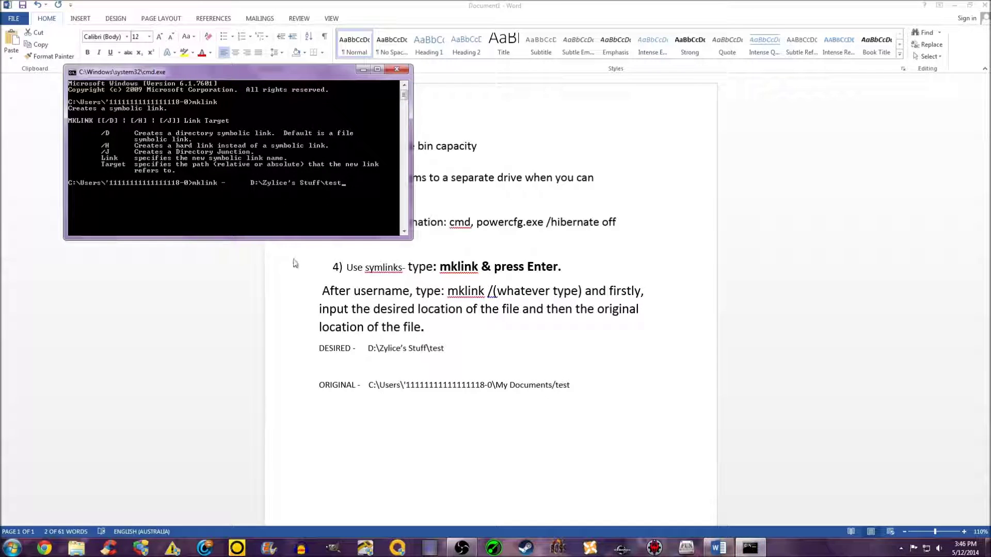
right_click(357, 182)
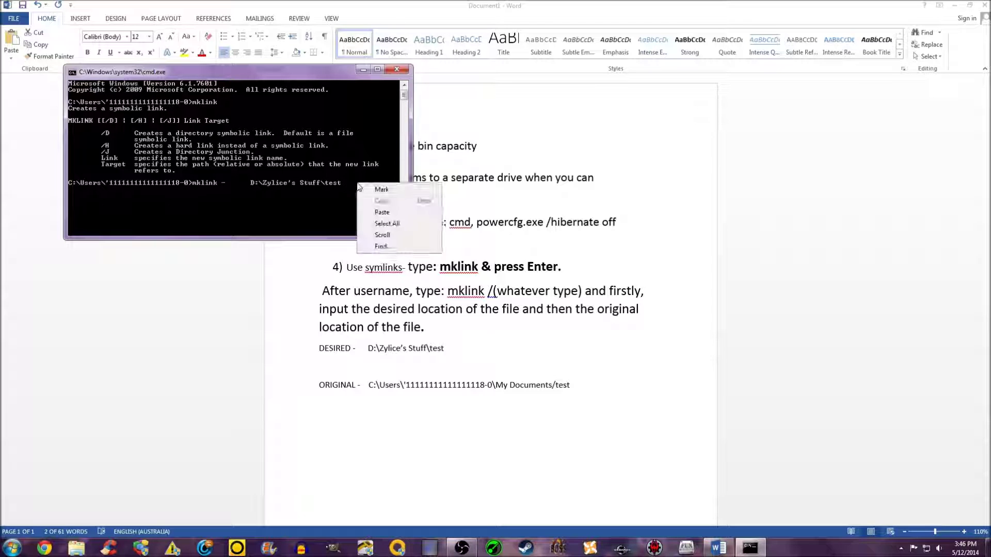
left_click(366, 212)
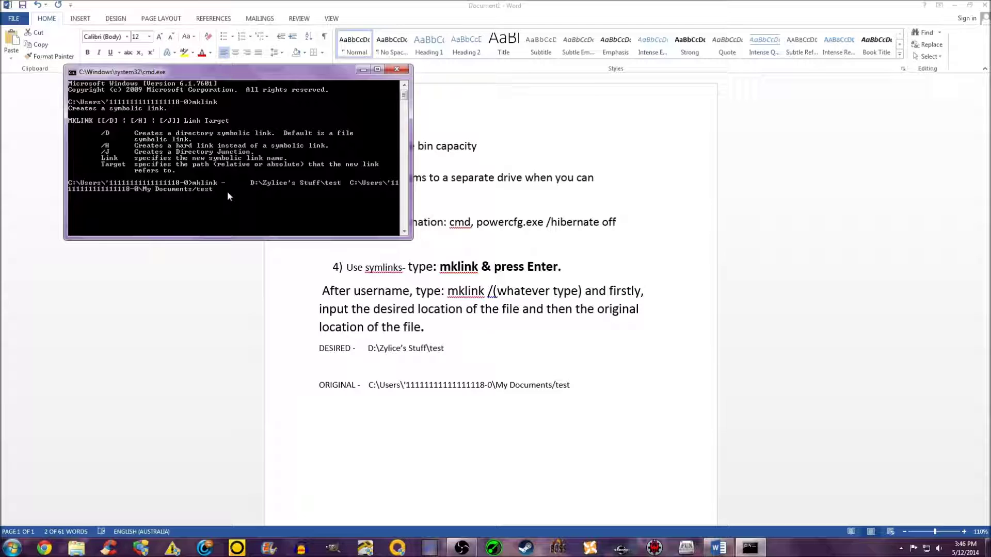
Step: Run the mklink command, which reports incorrect syntax, and close the console
key("Return")
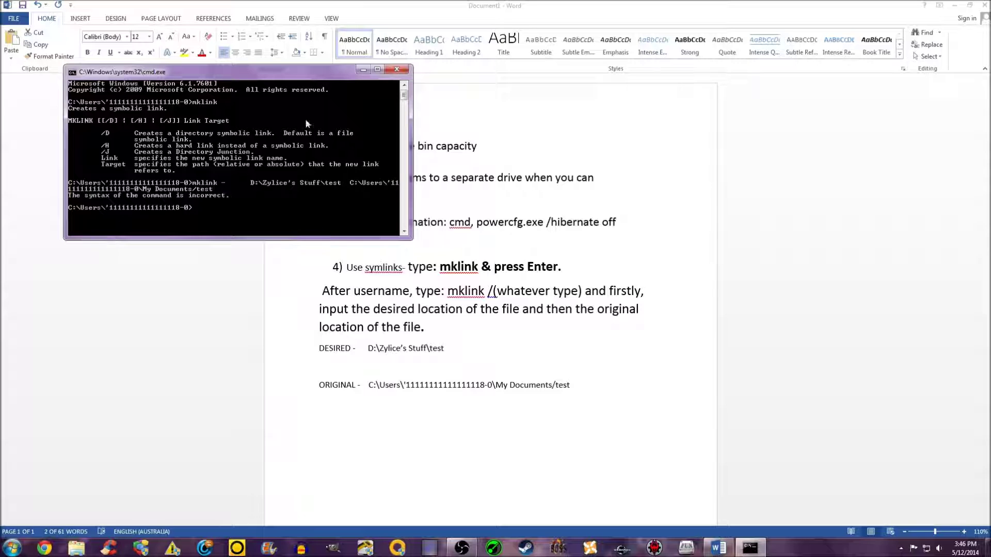
left_click(395, 68)
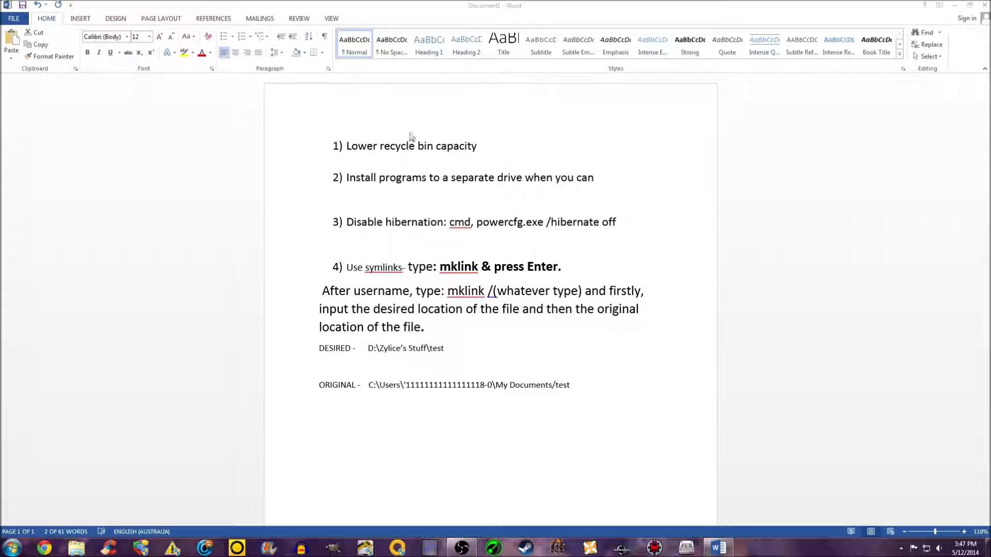